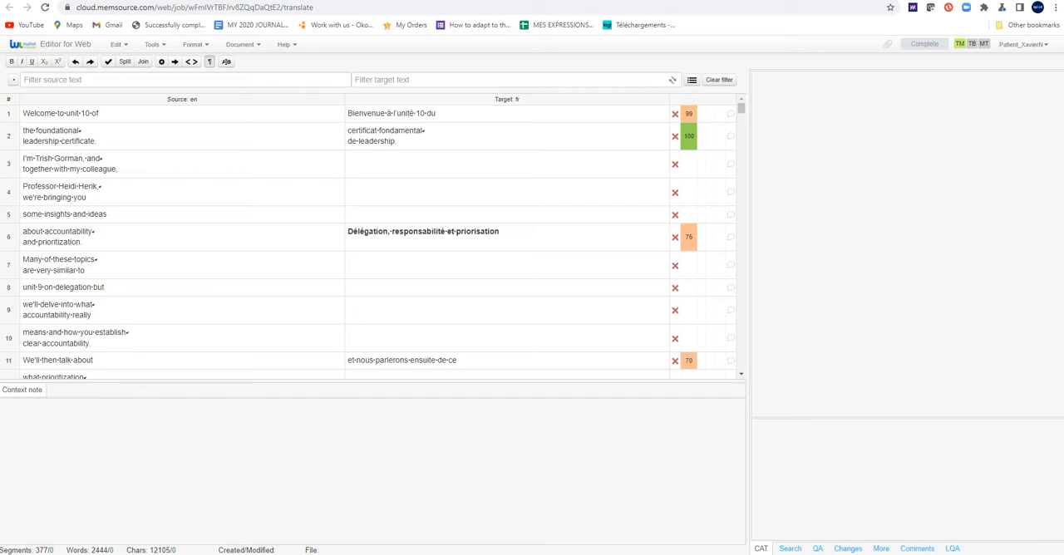
Search Google in a new browser tab for "qu'est-ce qu'un fichier SRT"
key(ctrl+t)
text(qu'est-ce )
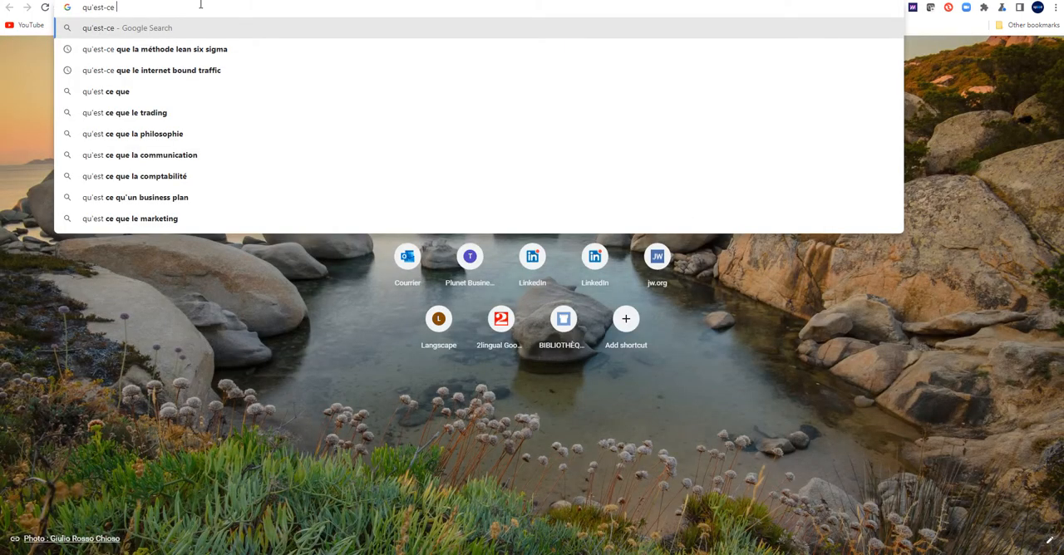
text(qu'un)
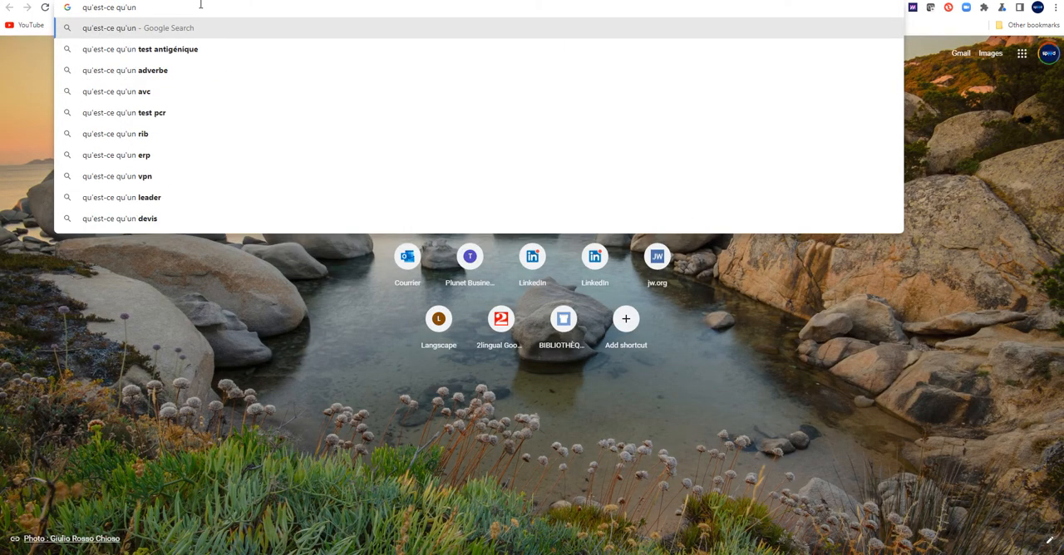
text( fichier S)
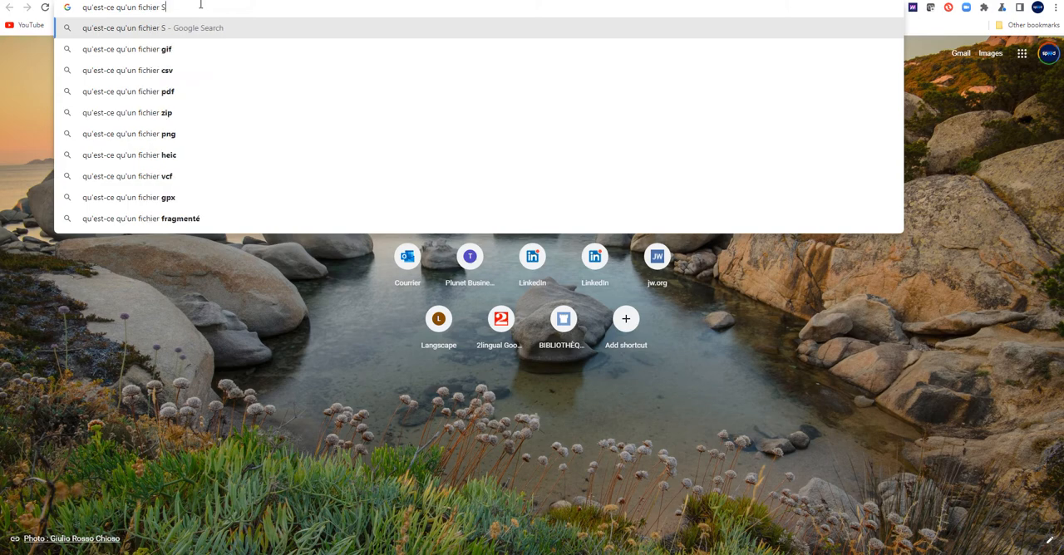
text(RT)
key(Return)
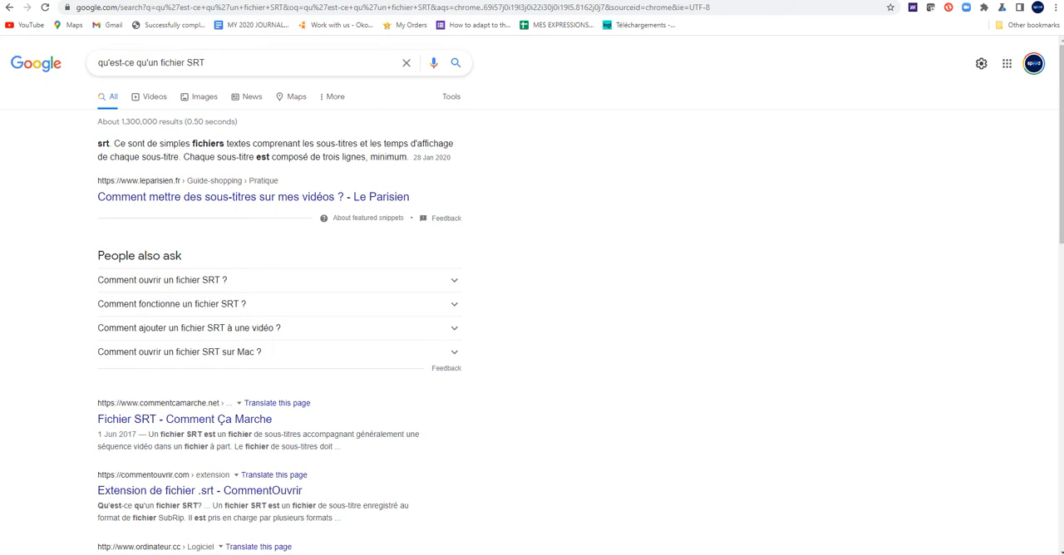
Return to the Memsource translation editor and review the French targets and timing notes of segments 1 and 2
key(ctrl+Tab)
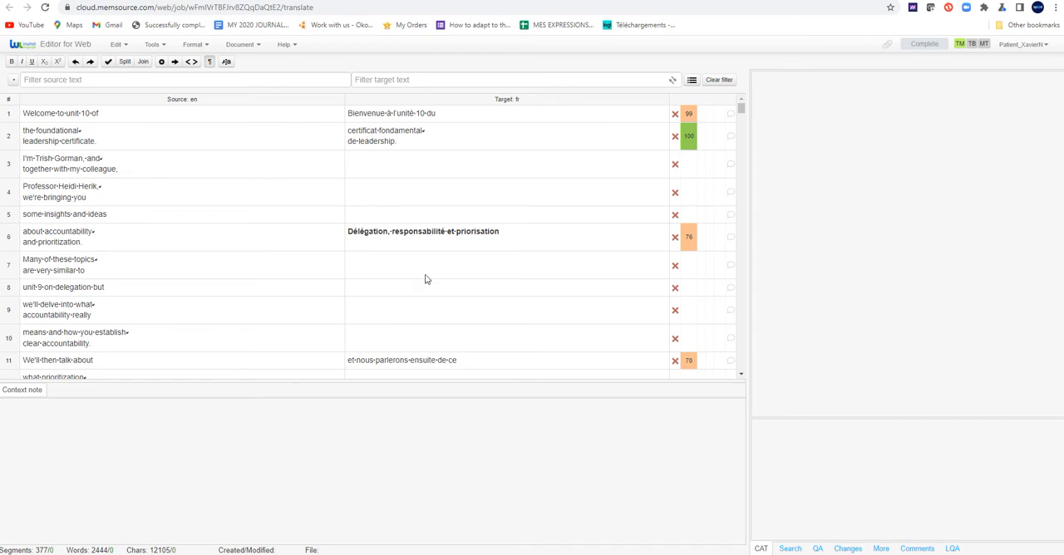
click(473, 112)
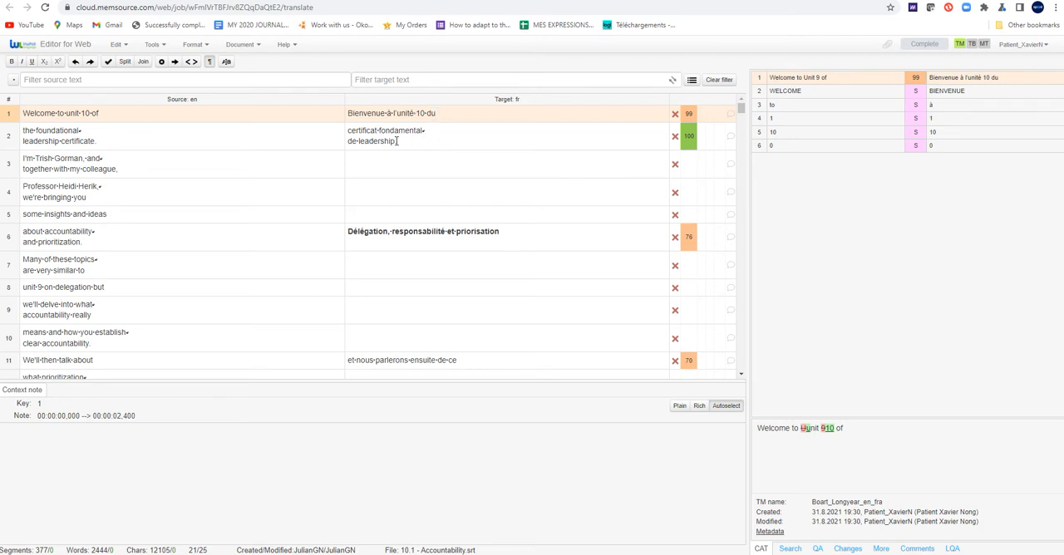
click(688, 1)
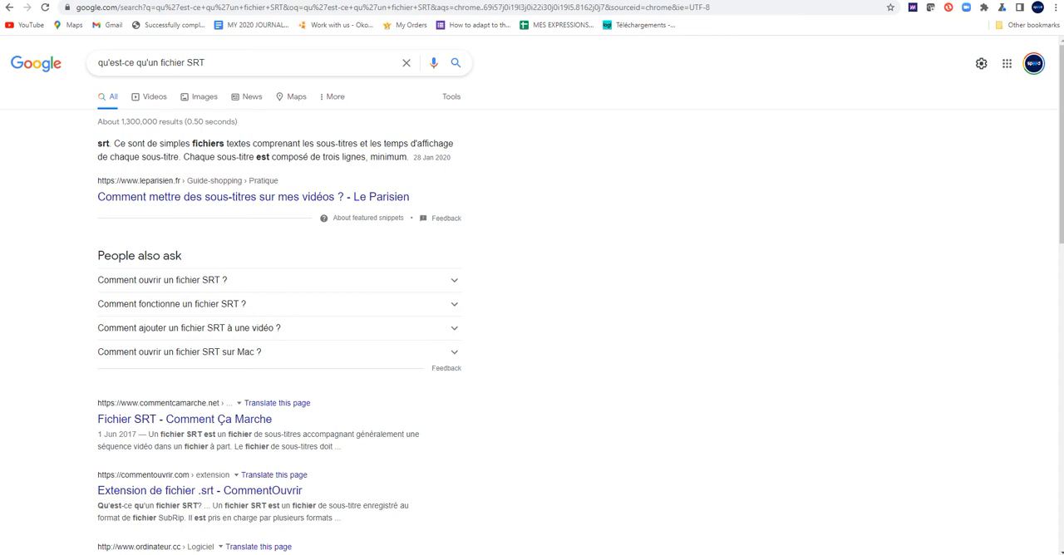
key(ctrl+Tab)
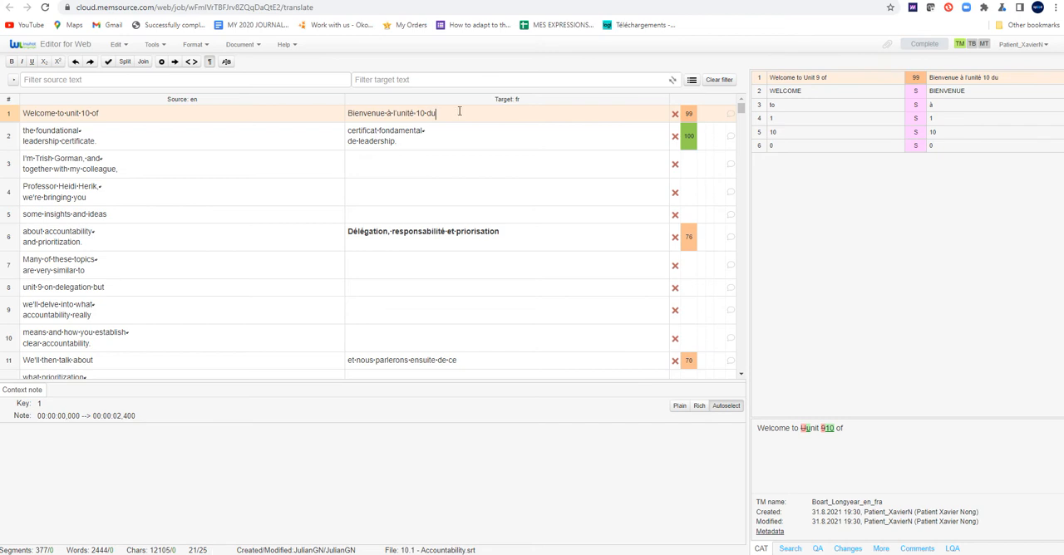
click(422, 137)
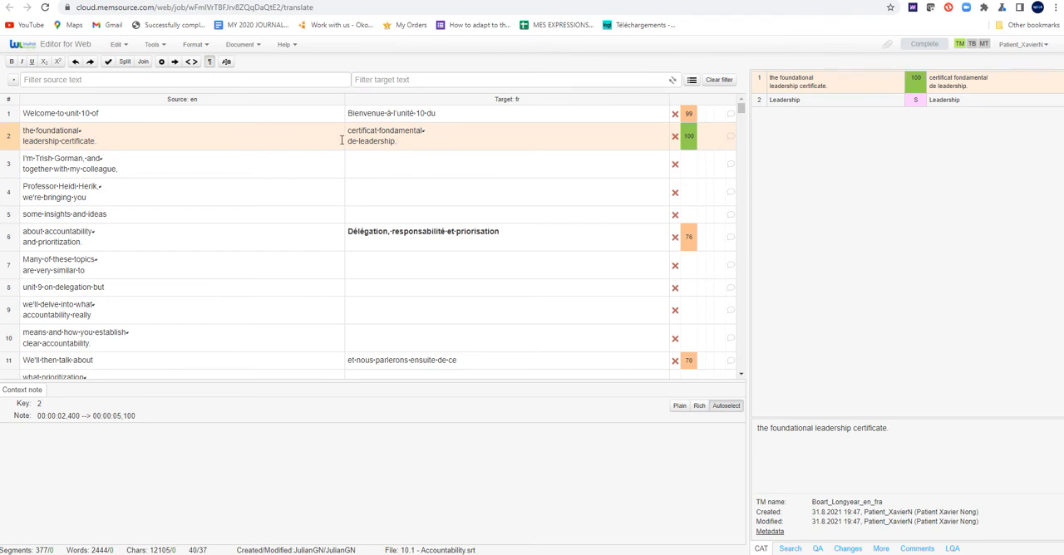
Start the French translation of segment 3 with "Je suis"
click(408, 164)
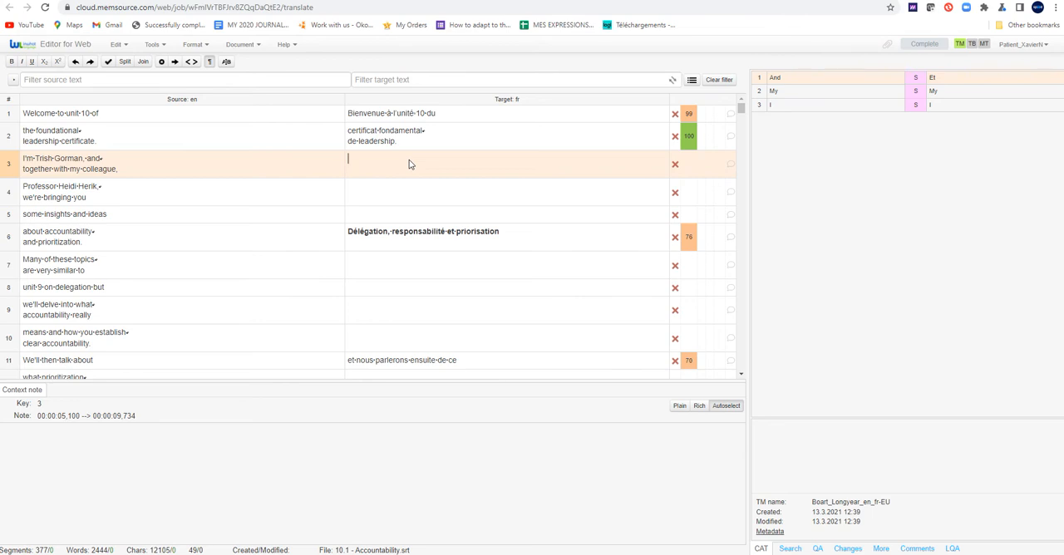
click(409, 164)
text(Je m'appelle)
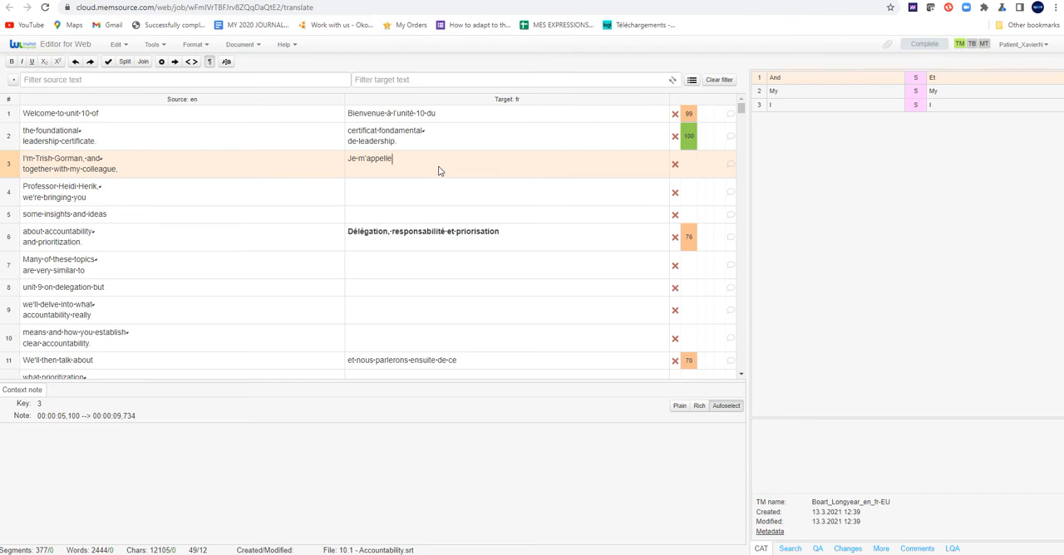
key(BackSpace)
key(BackSpace)
key(BackSpace)
key(BackSpace)
key(BackSpace)
key(BackSpace)
key(BackSpace)
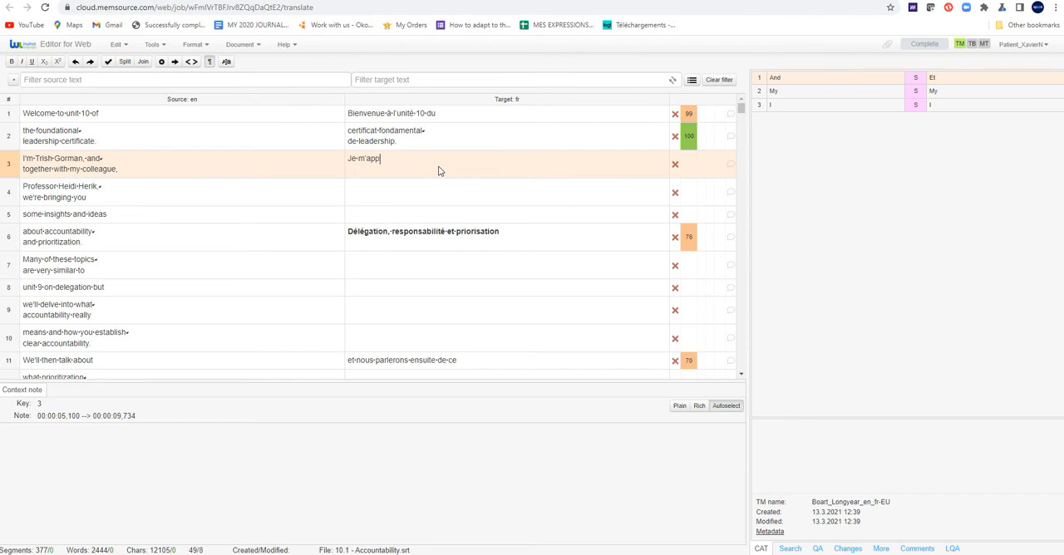
key(BackSpace)
key(BackSpace)
text(je)
key(BackSpace)
key(BackSpace)
text(suis)
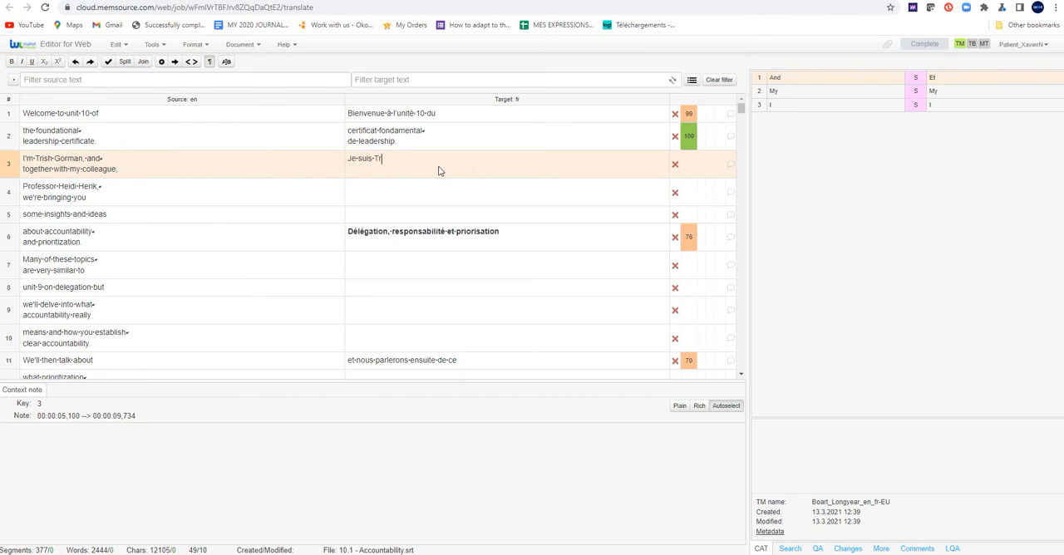
Continue segment 3 with the speaker's full name and ", et", followed by "avec mon collègue" on a second line
text(, et)
key(shift+Return)
text(avec mon collègue)
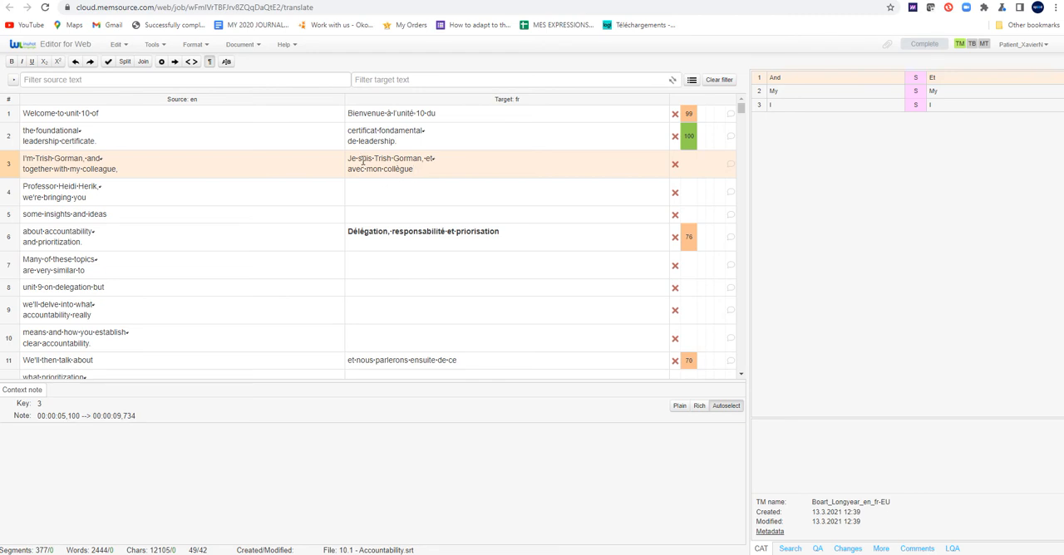
Replace "suis" with "m'appelle" in segment 3 and move the line break so "et" starts the second line
drag(358, 161, 369, 161)
text(m'appelle)
key(Right)
key(Right)
key(Right)
key(Right)
key(Right)
key(Right)
key(Right)
key(Right)
key(Right)
key(shift+Return)
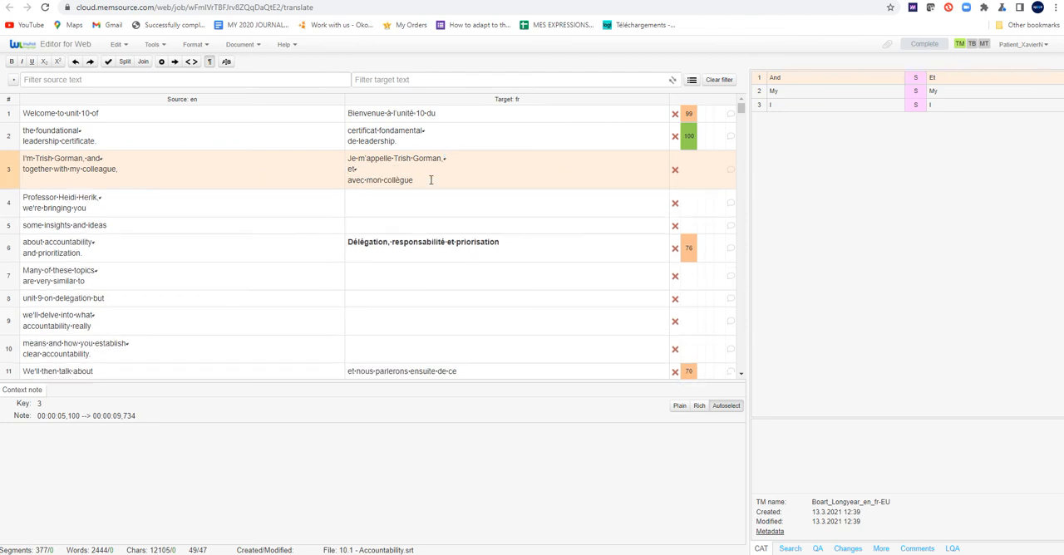
key(shift+Right)
key(BackSpace)
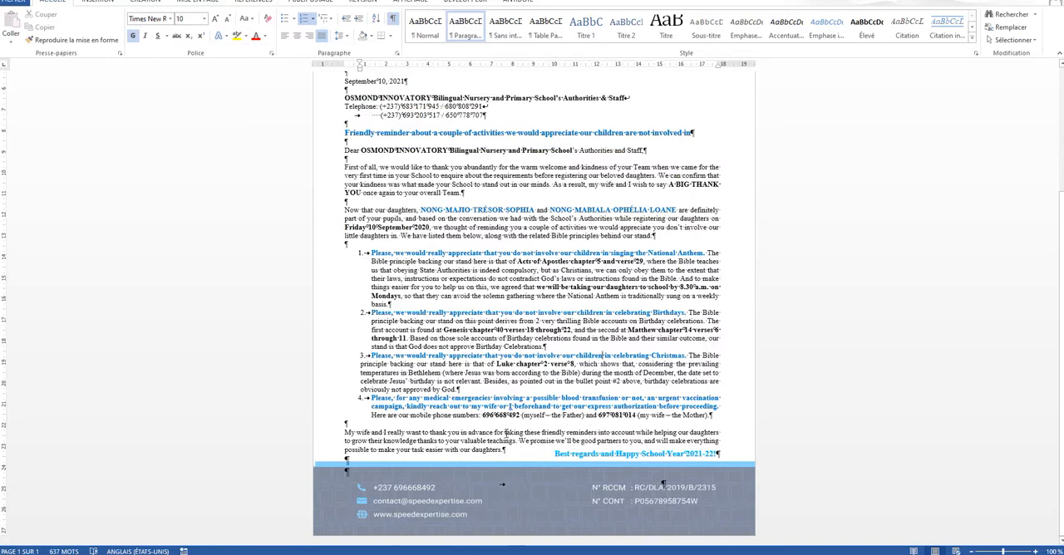
Copy the first line of segment 3's translation into a new blank Word document and check its character statistics
key(ctrl+n)
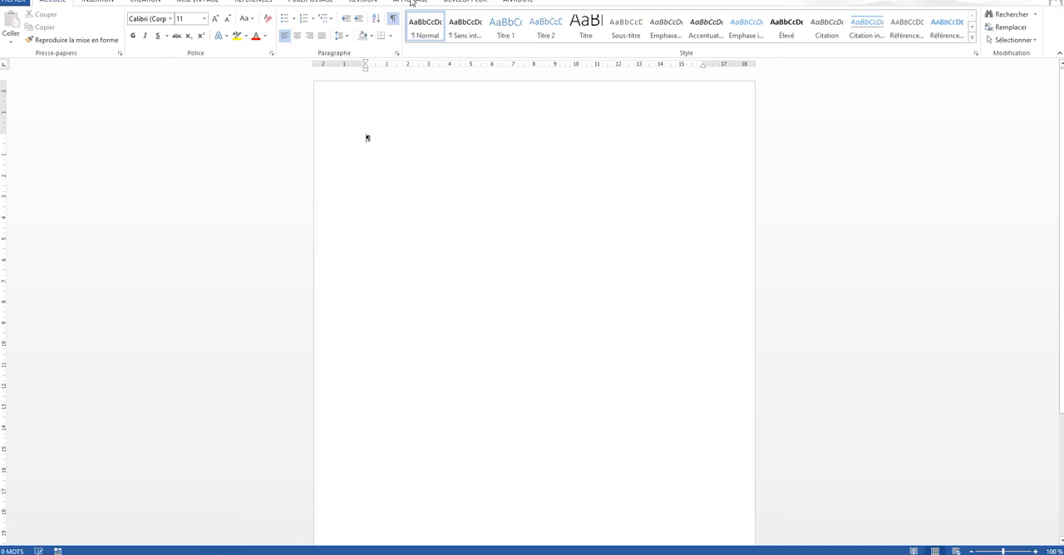
click(363, 2)
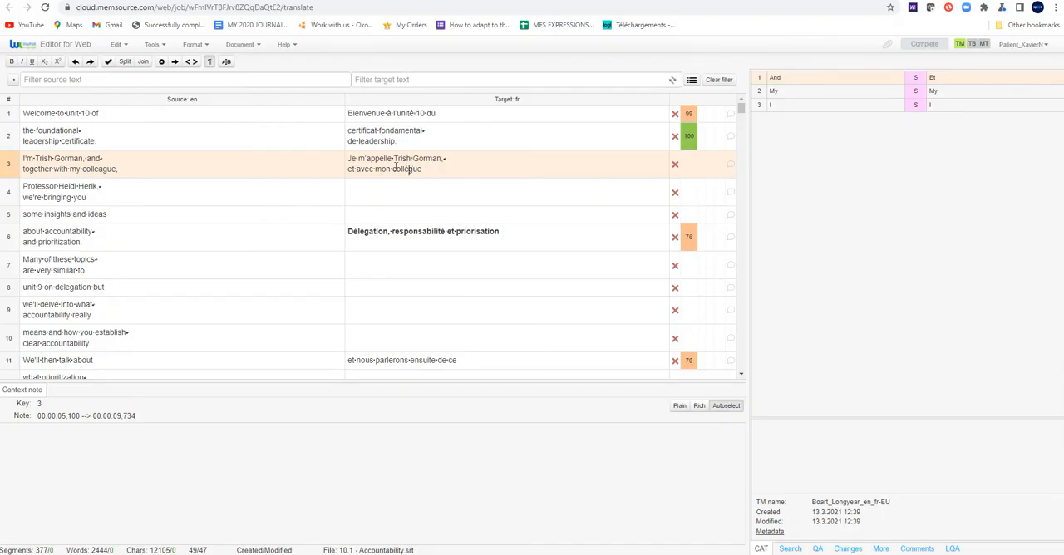
drag(349, 159, 443, 160)
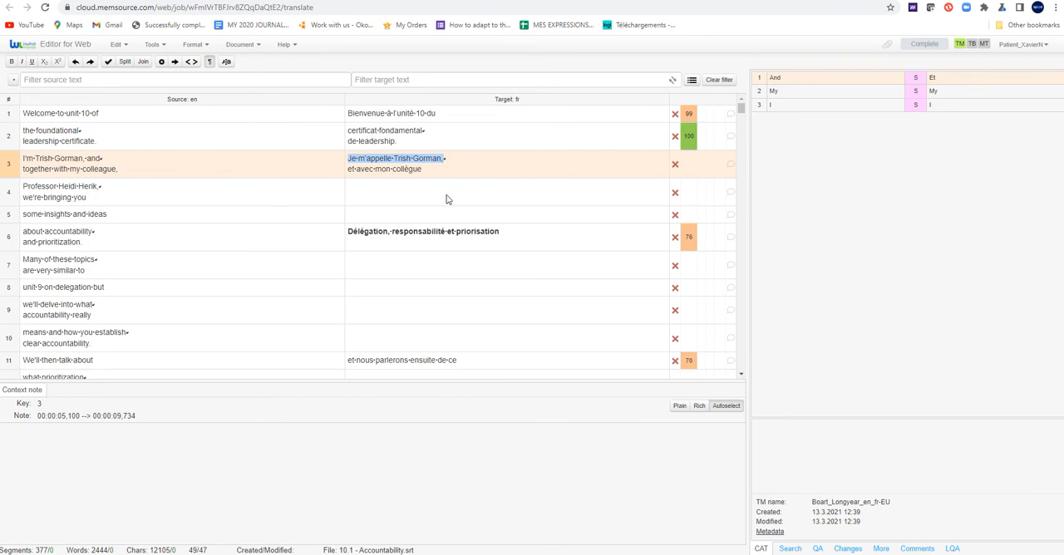
mouse_move(509, 550)
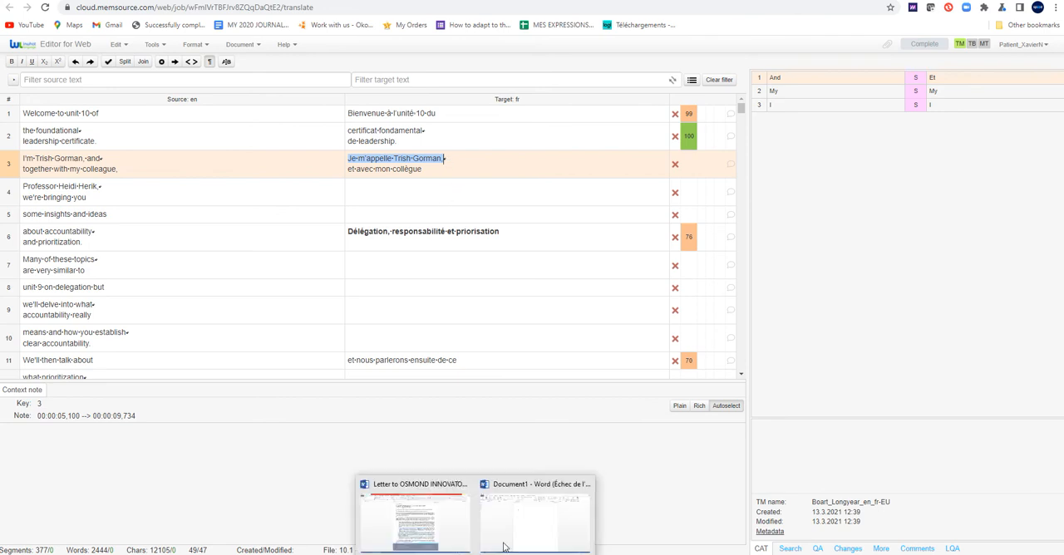
click(534, 524)
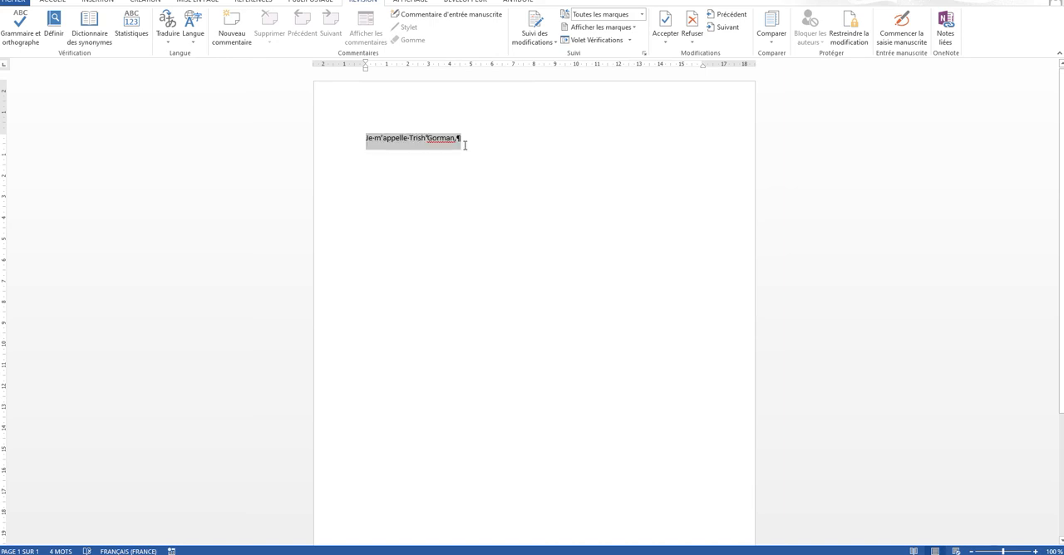
drag(465, 145, 456, 143)
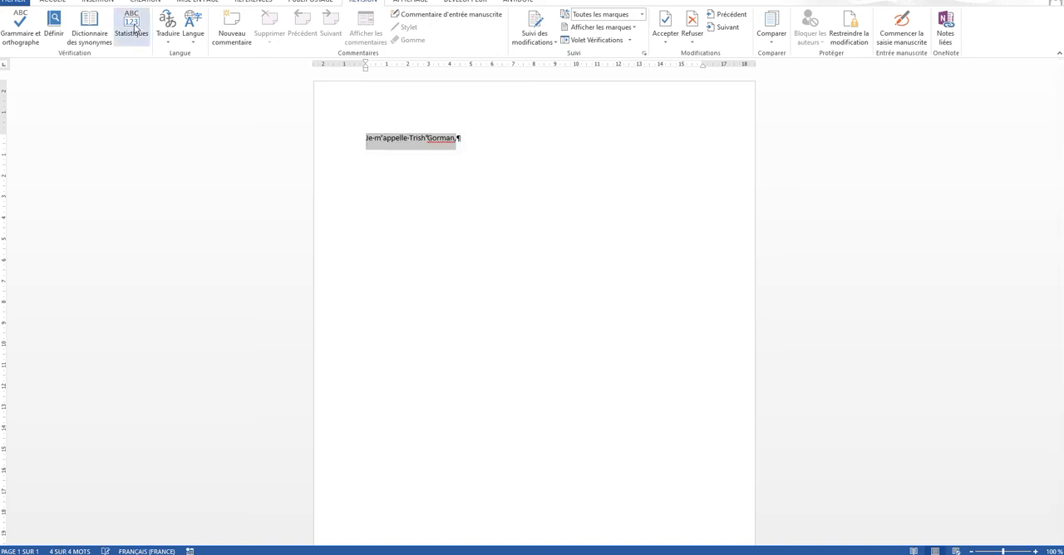
click(133, 27)
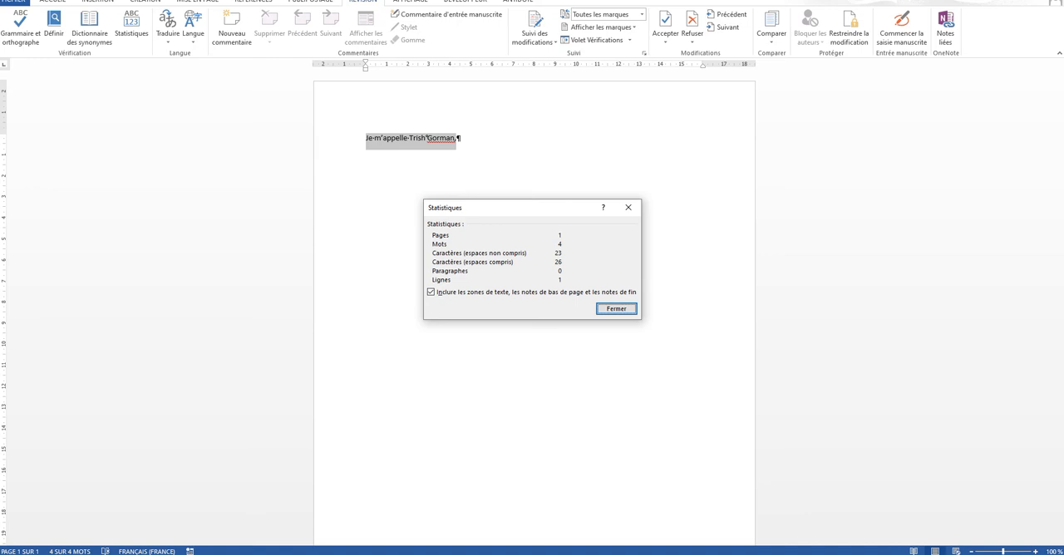
Return to the Memsource editor and confirm the translation of segment 3
key(alt+Tab)
click(469, 166)
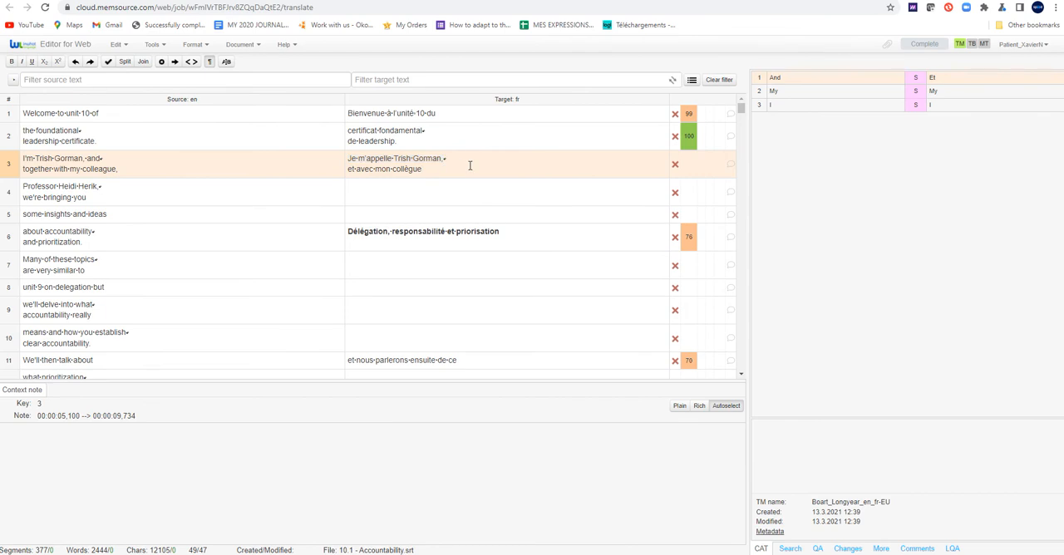
key(ctrl+Return)
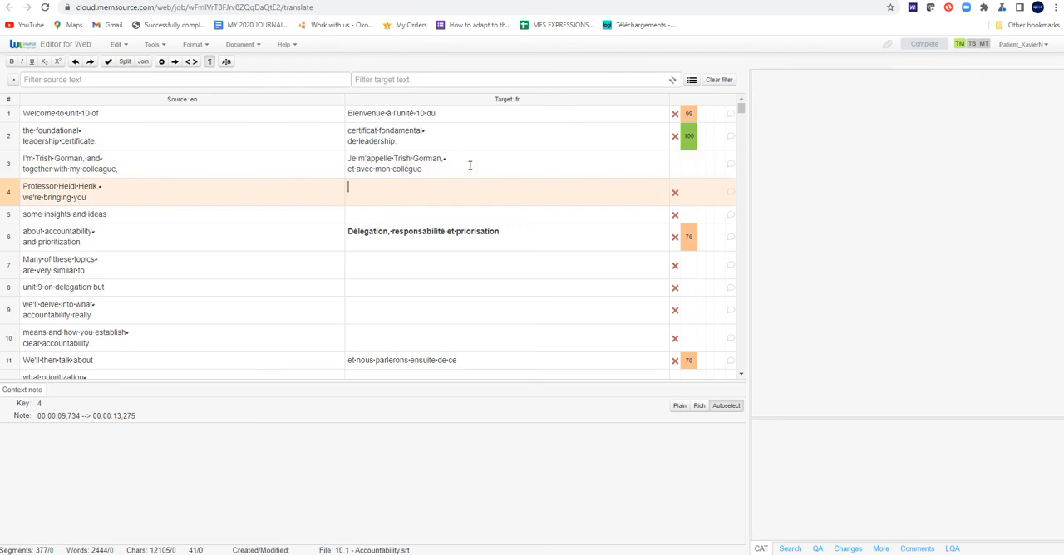
Translate segment 4 as "Professeur" plus the colleague's full name and a comma, with "nous allons aborder avec vous" on a second line
text(Professeur)
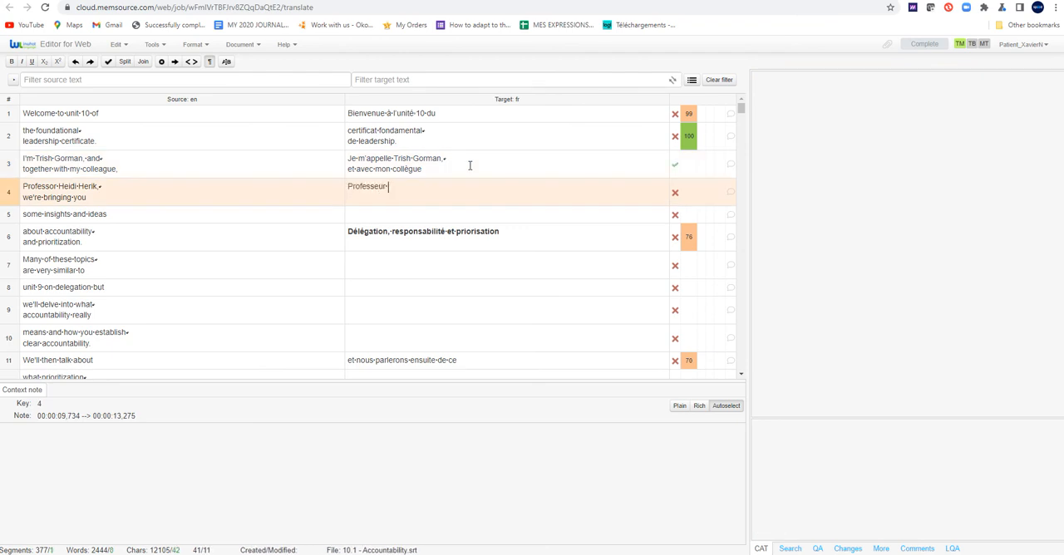
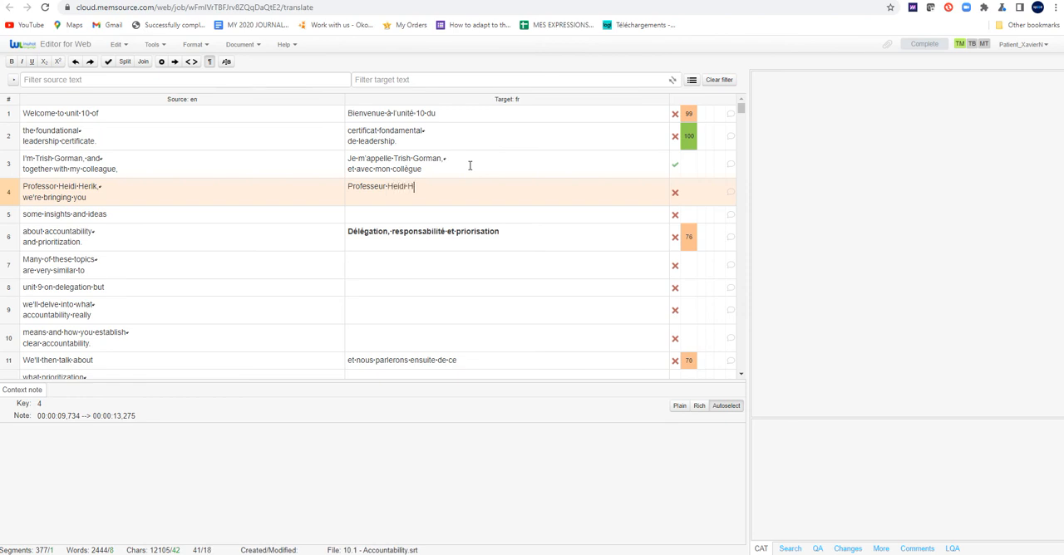
key(shift+Return)
text(nous allons aborder )
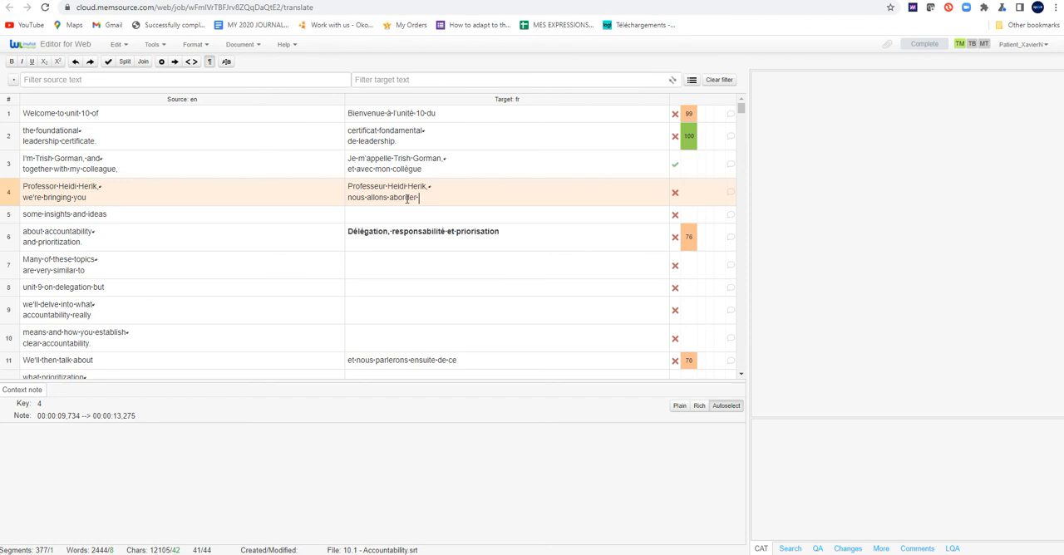
text(avec vous)
Copy the first line of segment 4's translation into the Word document below the earlier pasted line
click(357, 188)
drag(419, 186, 430, 189)
key(ctrl+c)
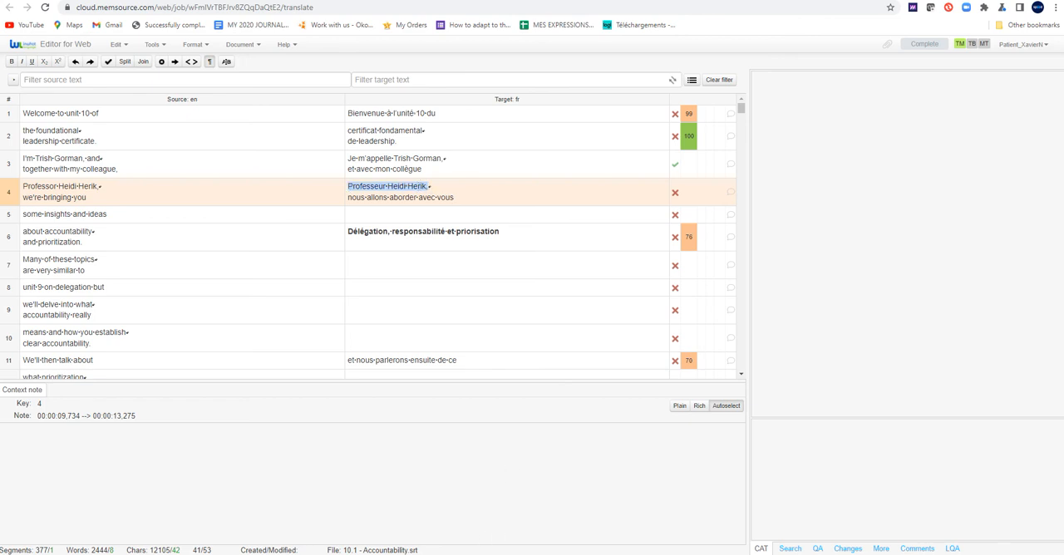
mouse_move(475, 554)
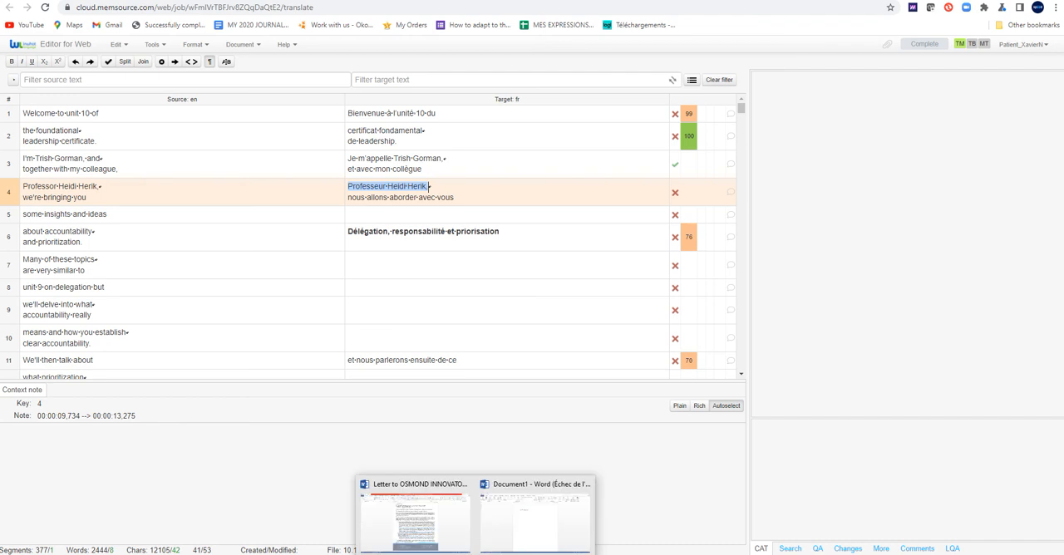
click(522, 529)
key(ctrl+v)
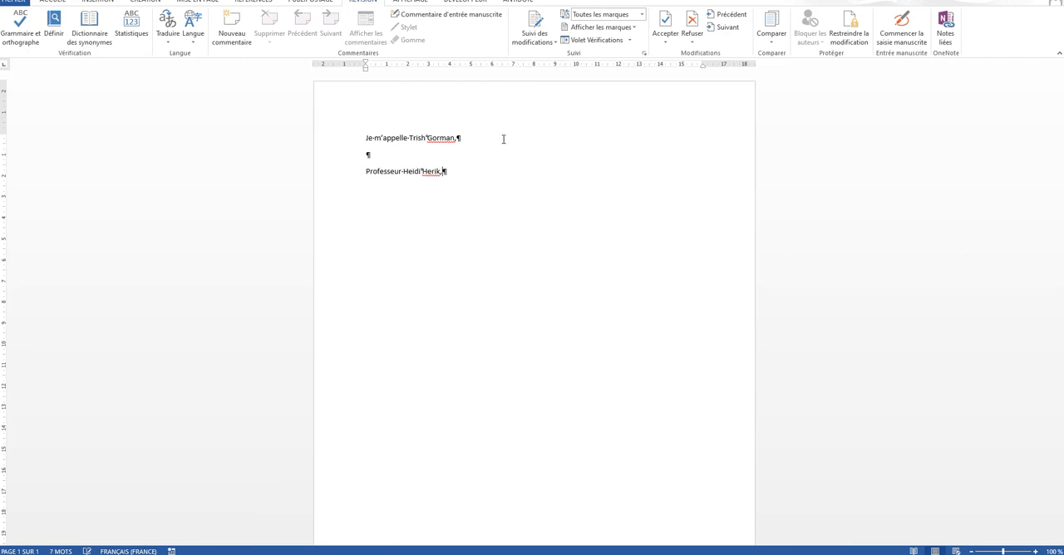
Check the character statistics of the pasted segment 4 line and add an empty paragraph below it
drag(366, 174, 444, 172)
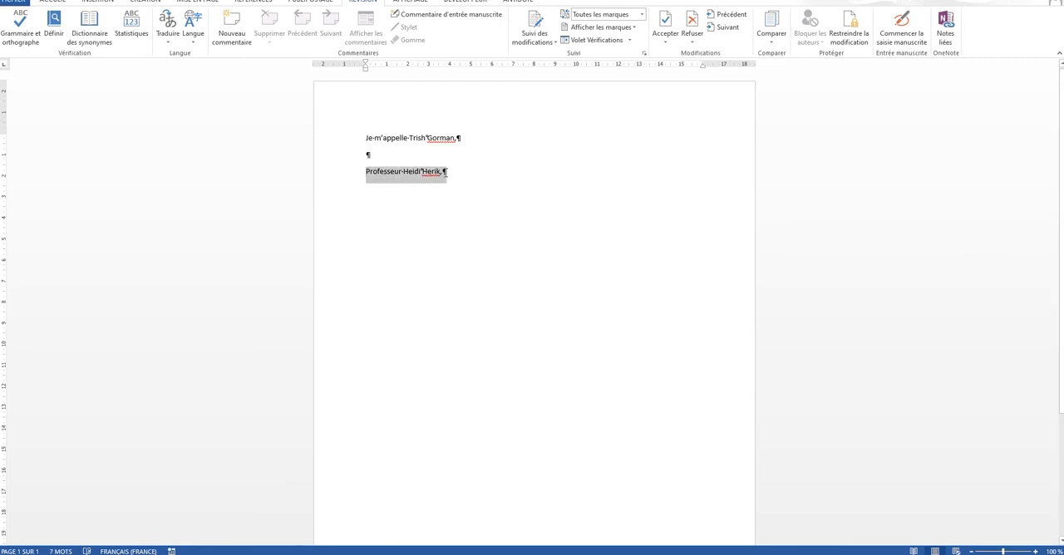
click(132, 25)
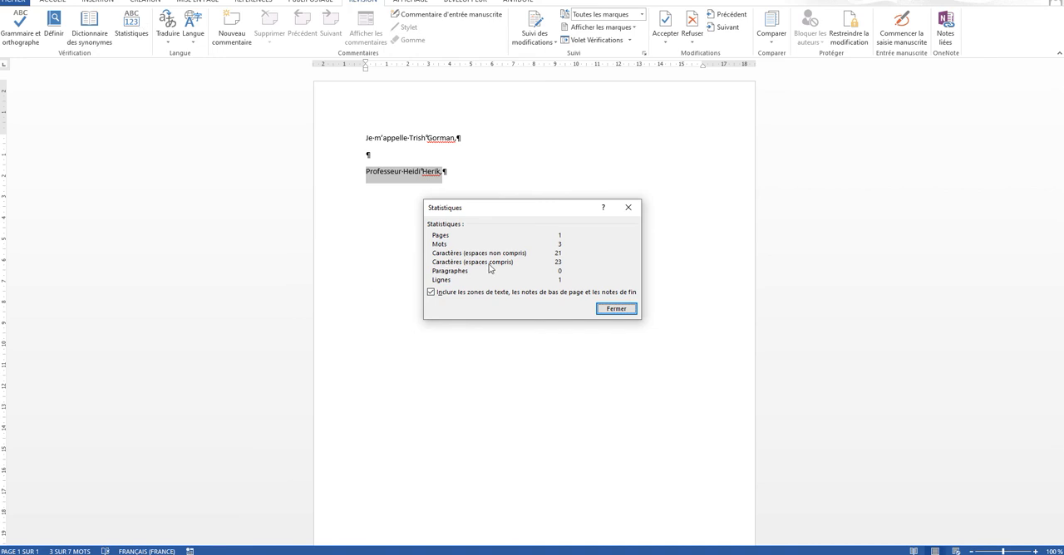
click(629, 208)
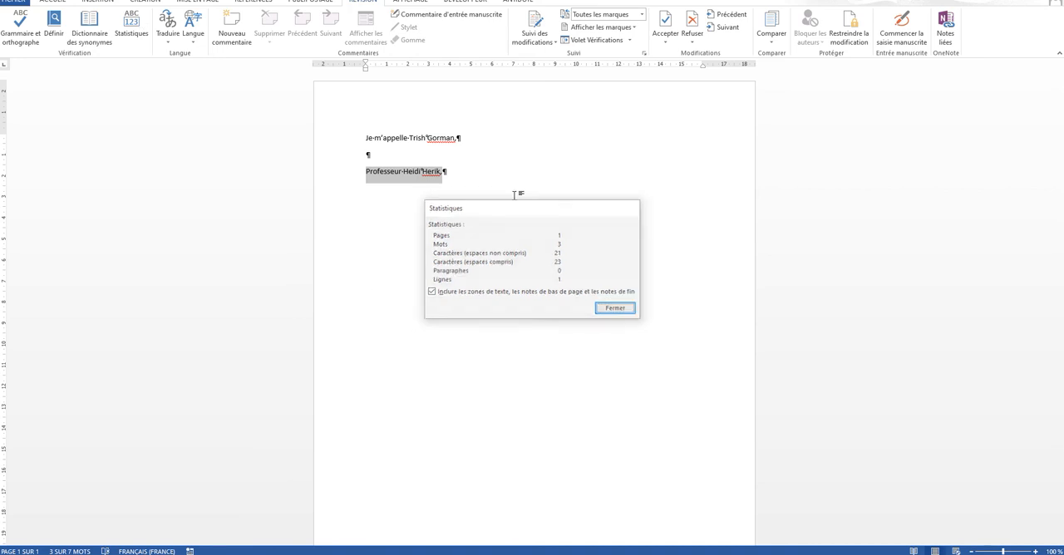
click(455, 175)
key(Return)
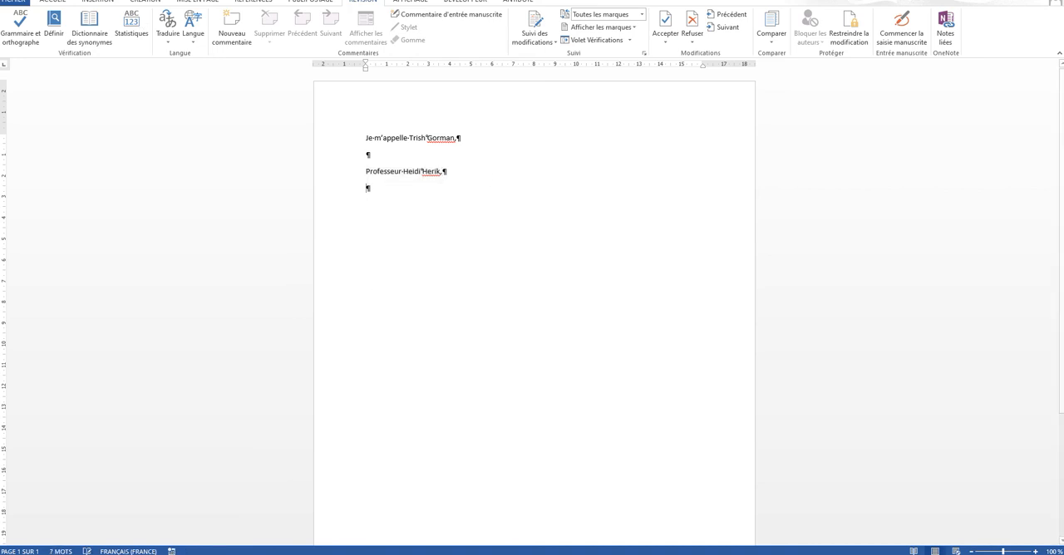
Copy the second line of segment 4's translation, "nous allons aborder avec vous", from Memsource into the Word document below the segment's first line
click(424, 554)
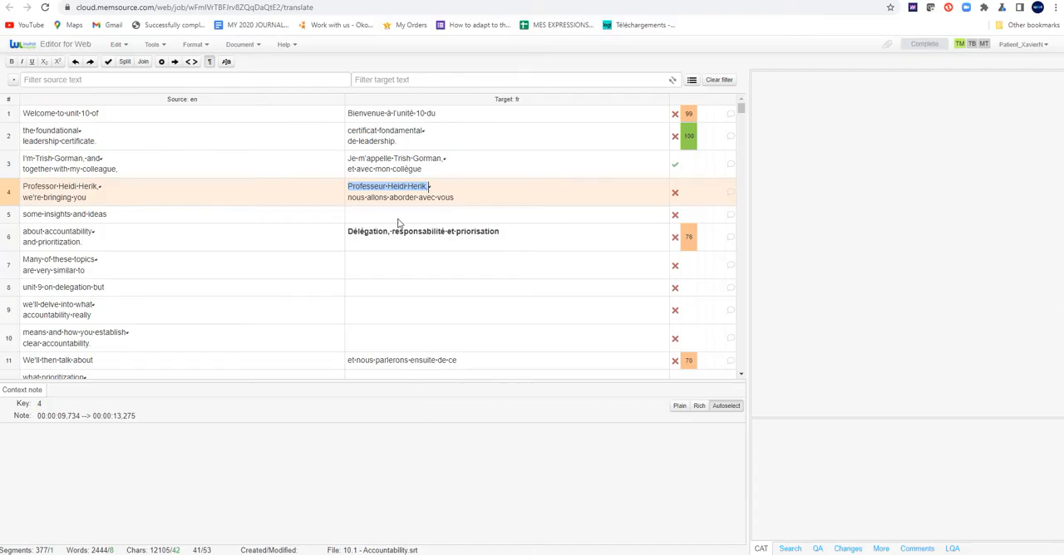
click(406, 204)
drag(459, 197, 349, 199)
key(ctrl+c)
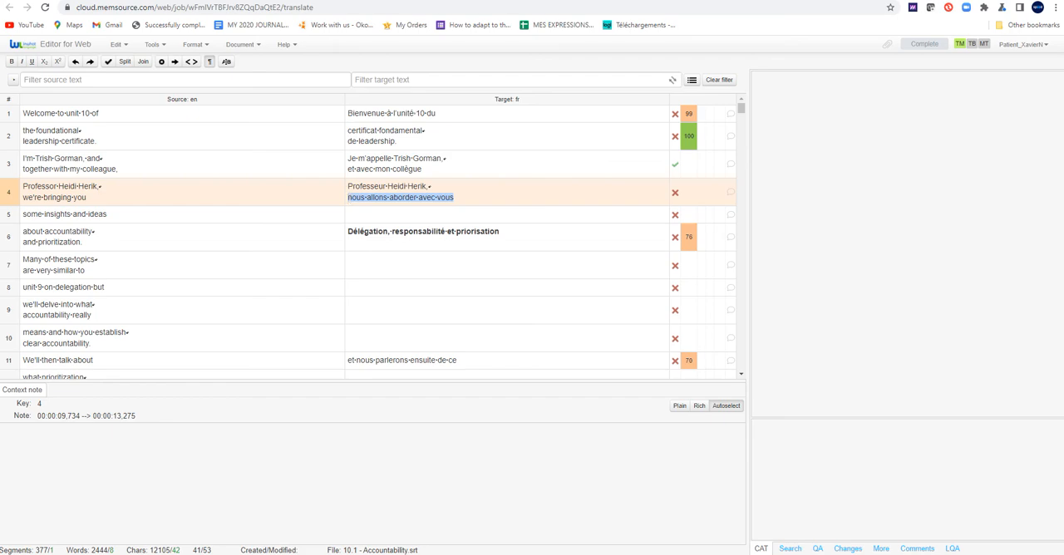
click(477, 553)
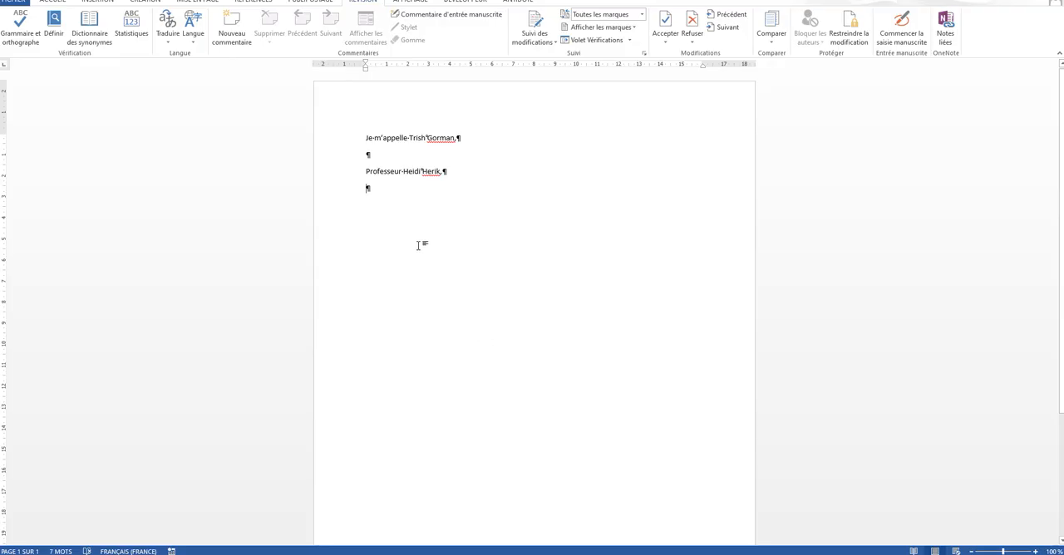
key(ctrl+v)
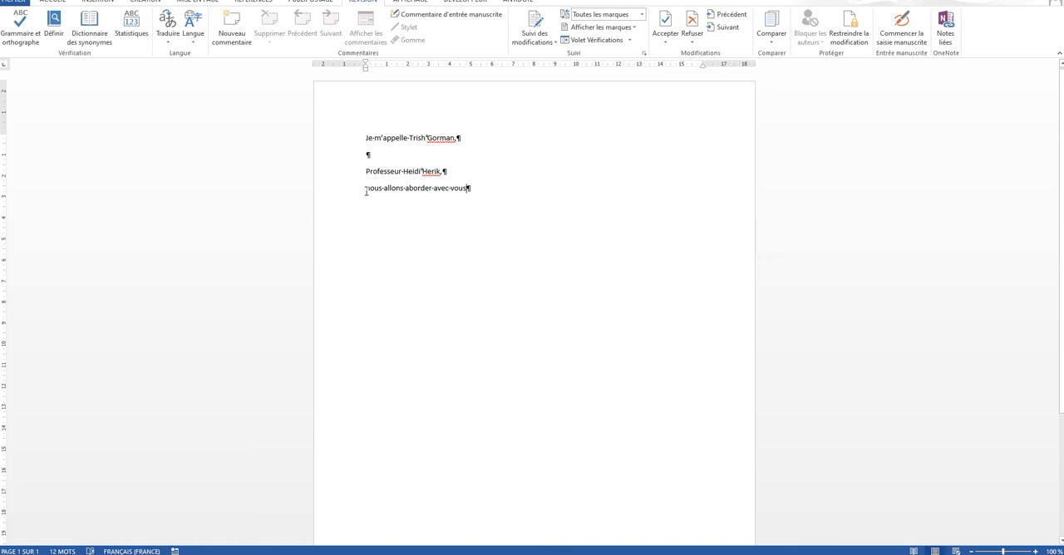
Check the character statistics of the pasted line "nous allons aborder avec vous" and return to the Memsource editor
drag(366, 191, 467, 189)
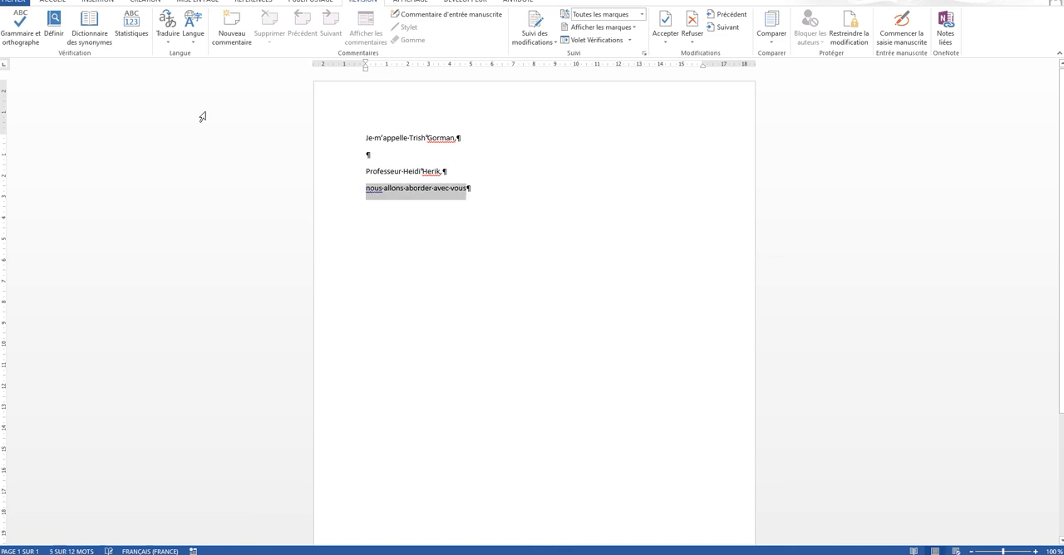
click(133, 26)
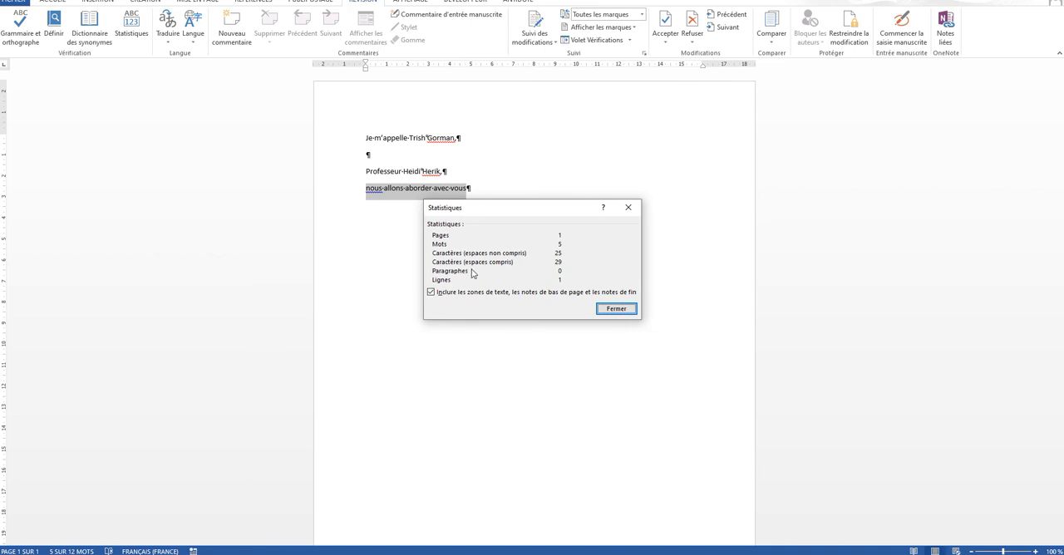
click(628, 210)
key(alt+Tab)
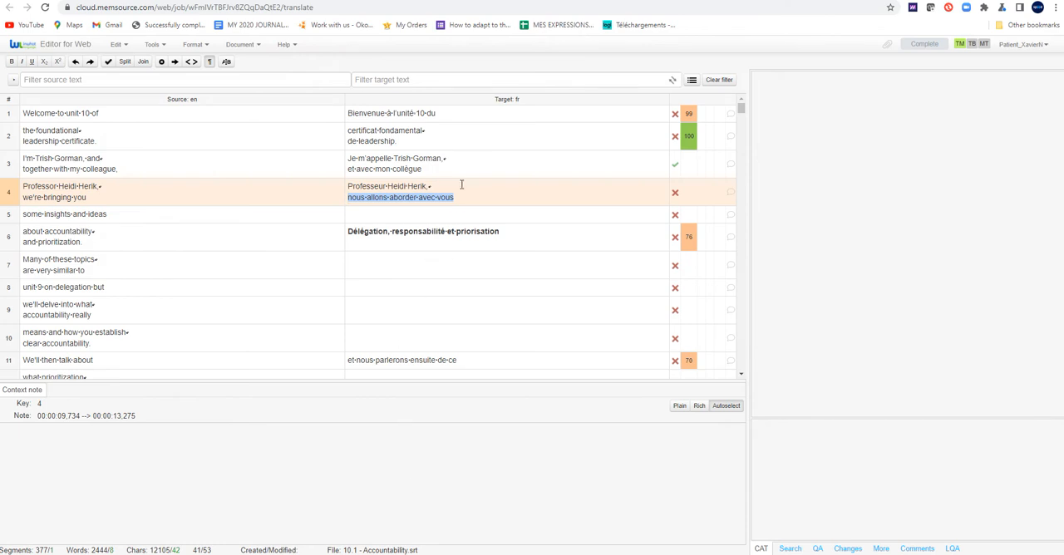
scroll(460, 250, down, 3)
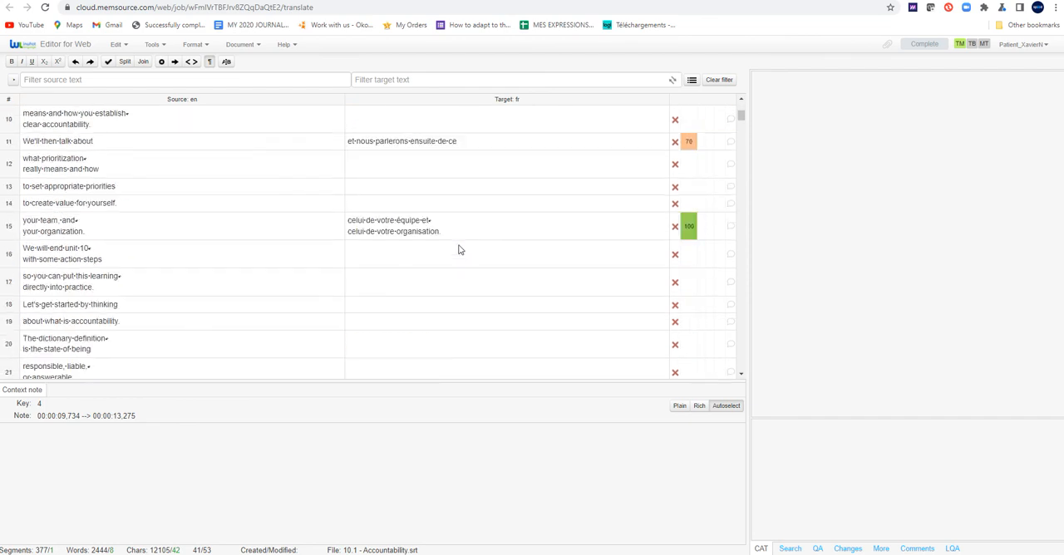
scroll(459, 249, up, 3)
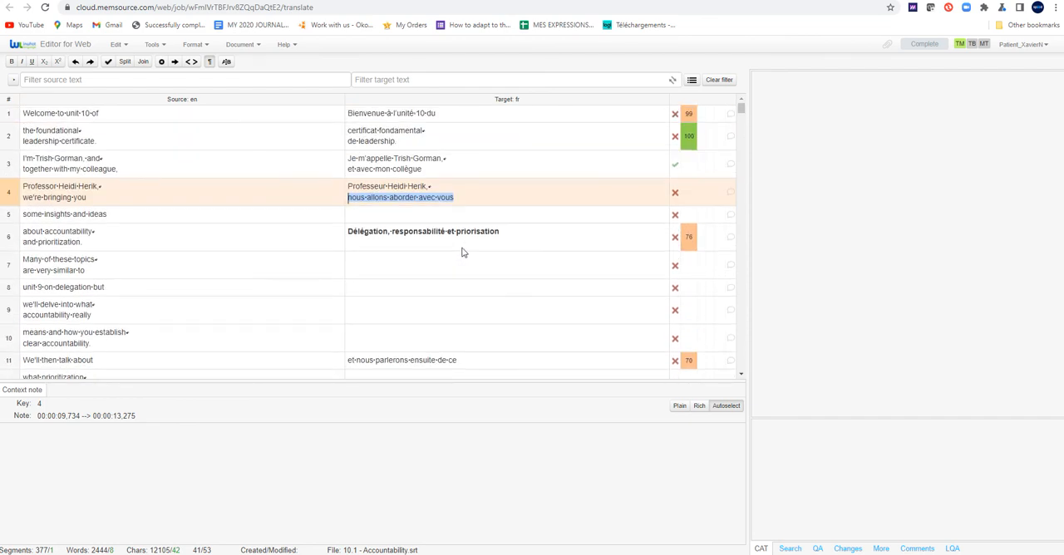